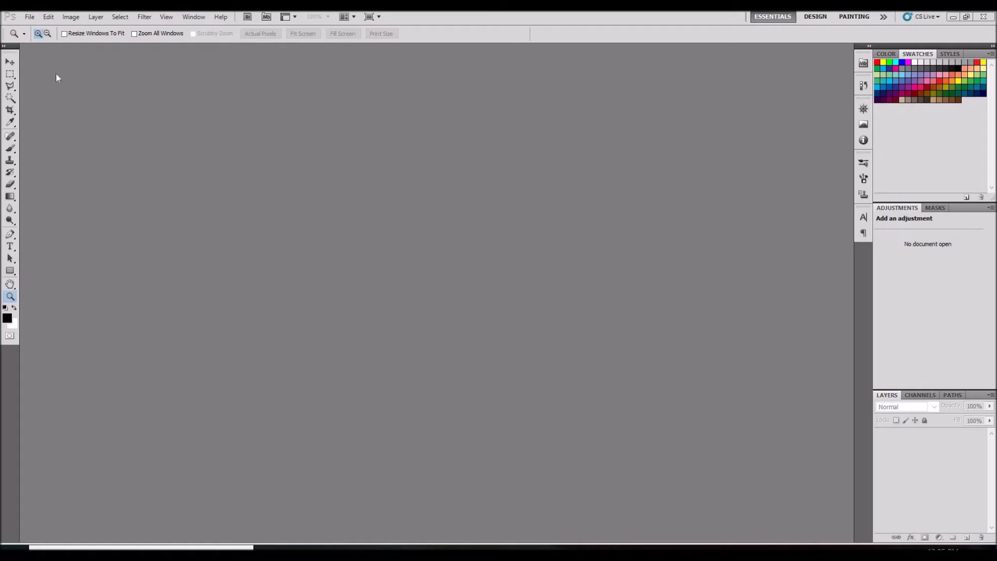
# - Open the Eiffel Tower photo thumb-1920-284379.jpg
pyautogui.click(29, 17)
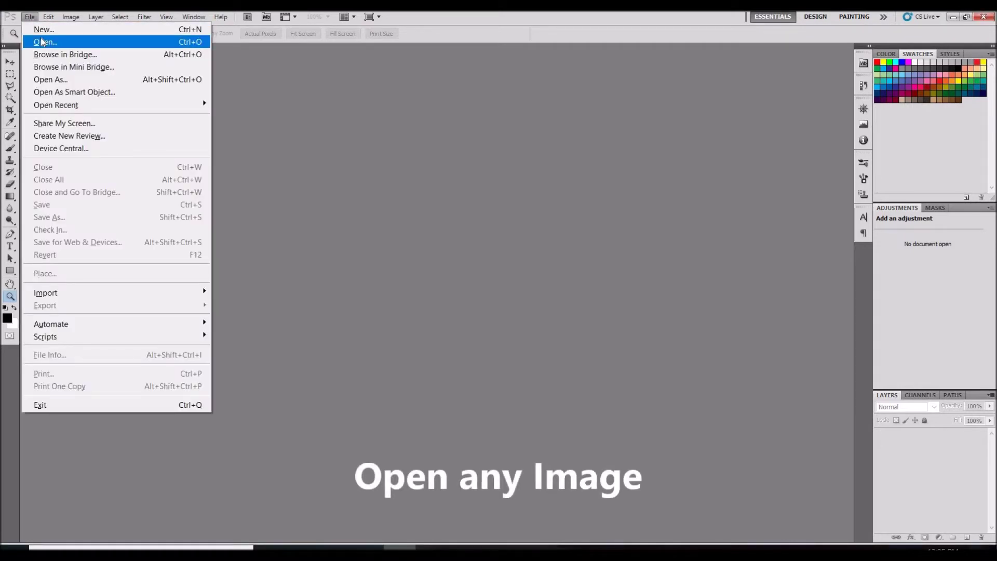
pyautogui.click(42, 41)
pyautogui.click(453, 172)
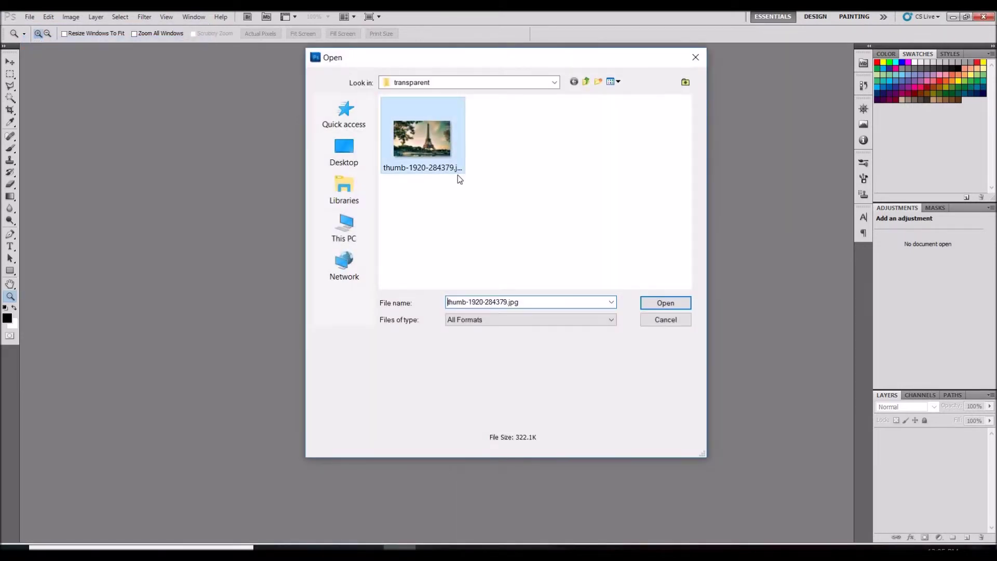
pyautogui.click(675, 303)
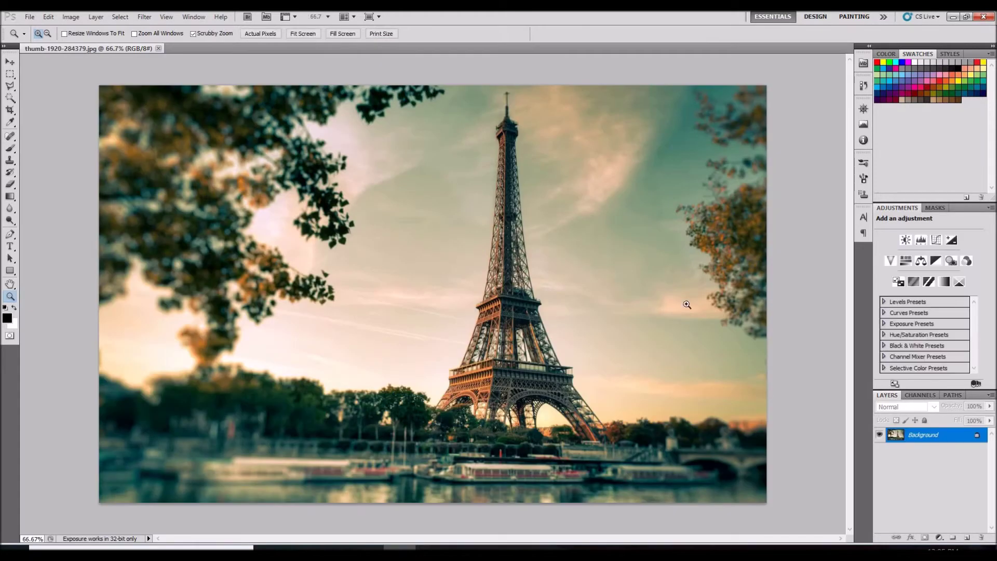
# - Fit the photo on screen and convert the locked Background into Layer 0
pyautogui.rightClick(353, 259)
pyautogui.click(375, 269)
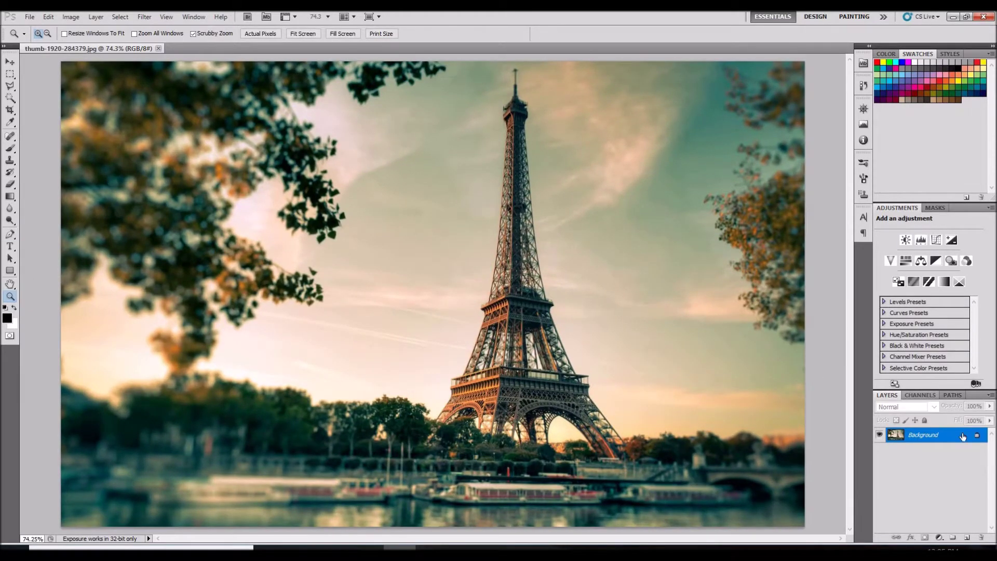
pyautogui.doubleClick(963, 436)
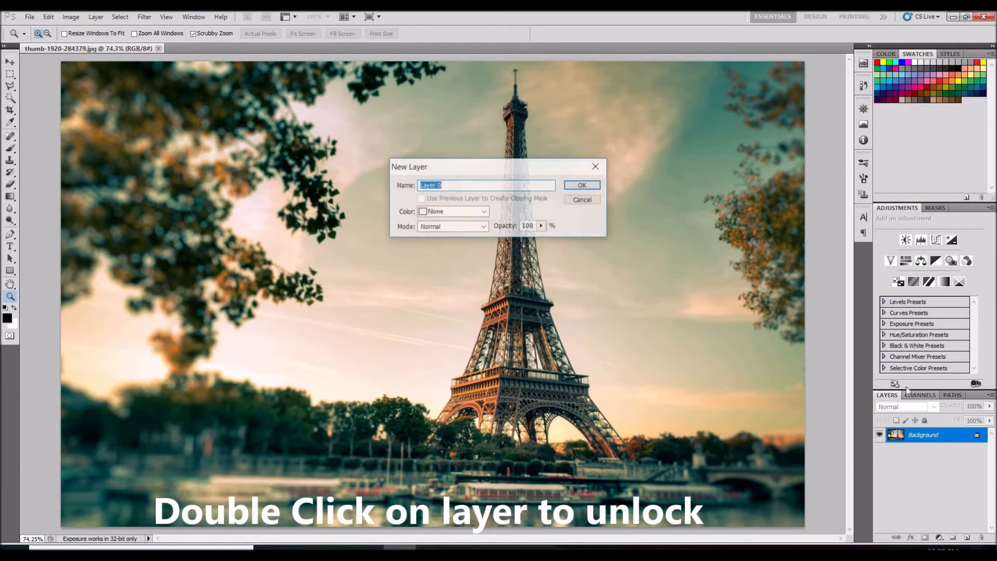
pyautogui.click(597, 186)
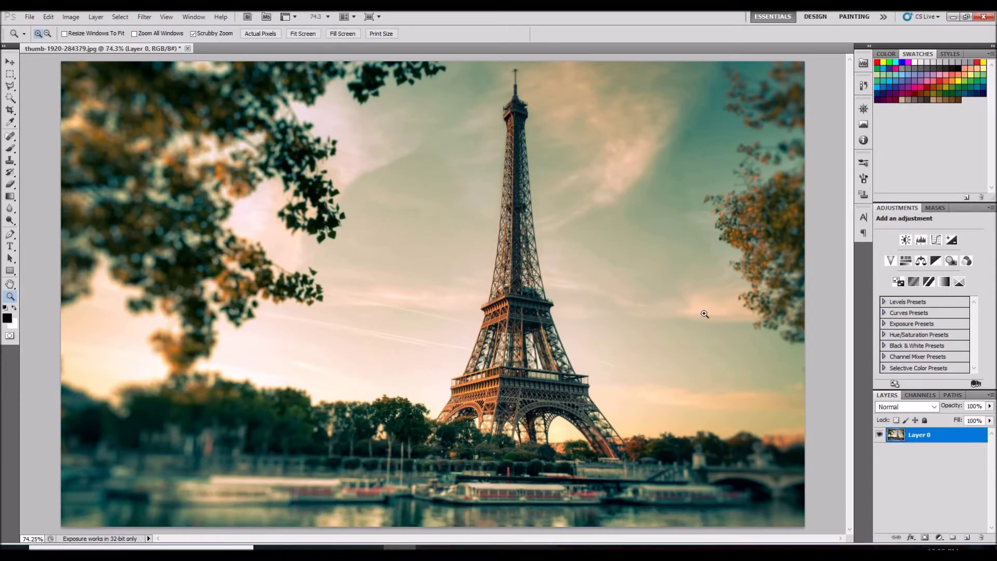
# - Add a new Layer 1 and fill it with white at 70% opacity
pyautogui.click(966, 537)
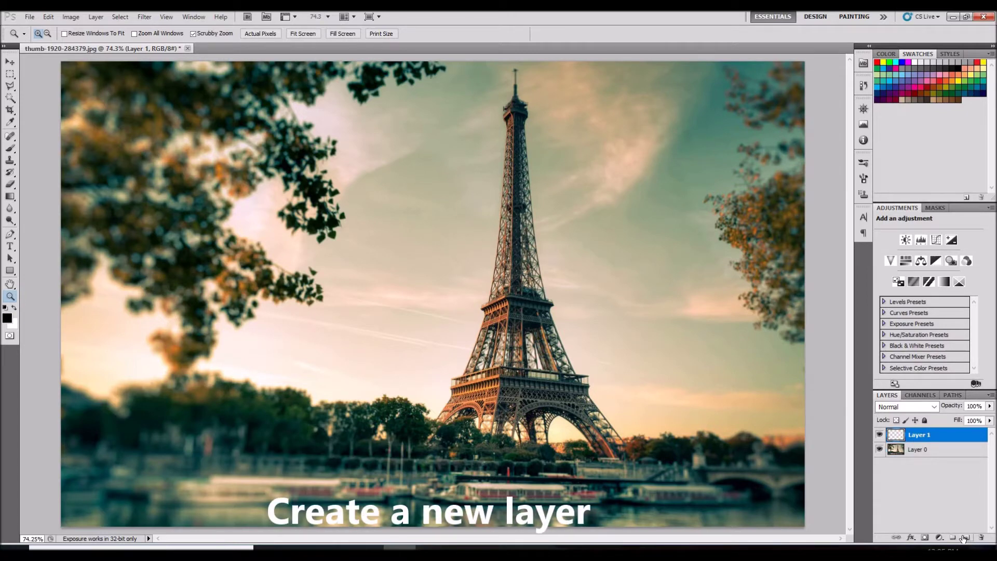
pyautogui.click(48, 17)
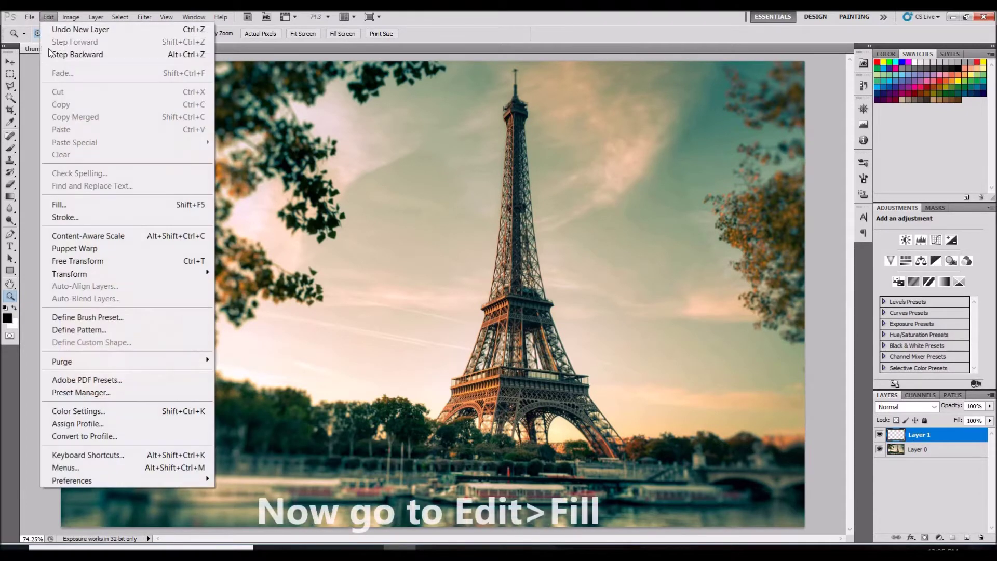
pyautogui.click(77, 204)
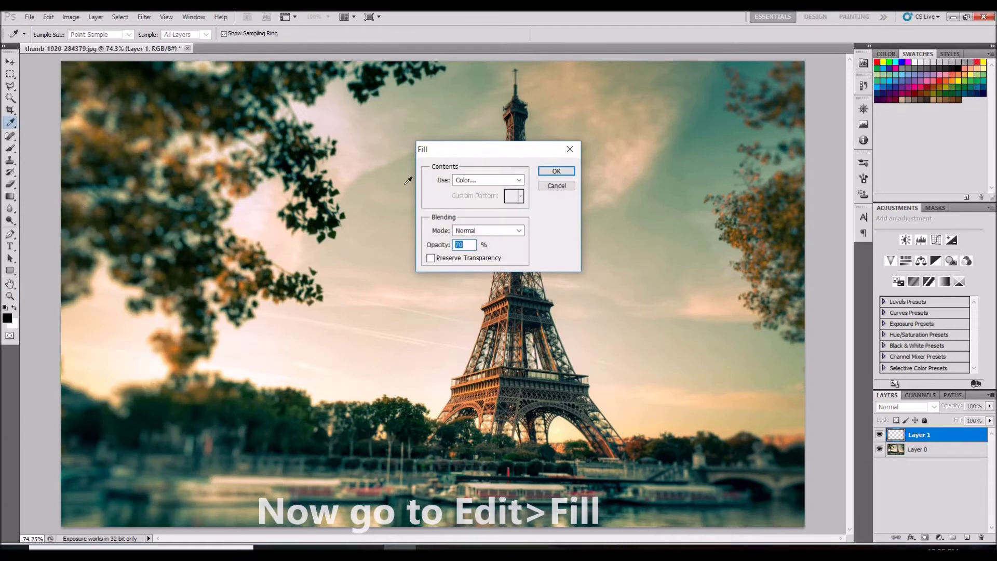
pyautogui.click(475, 180)
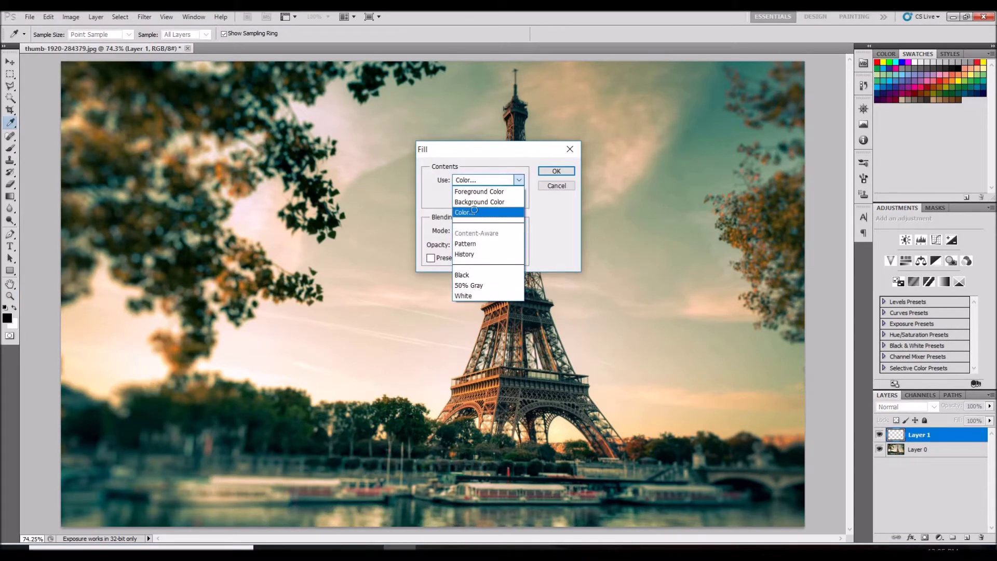
pyautogui.click(474, 211)
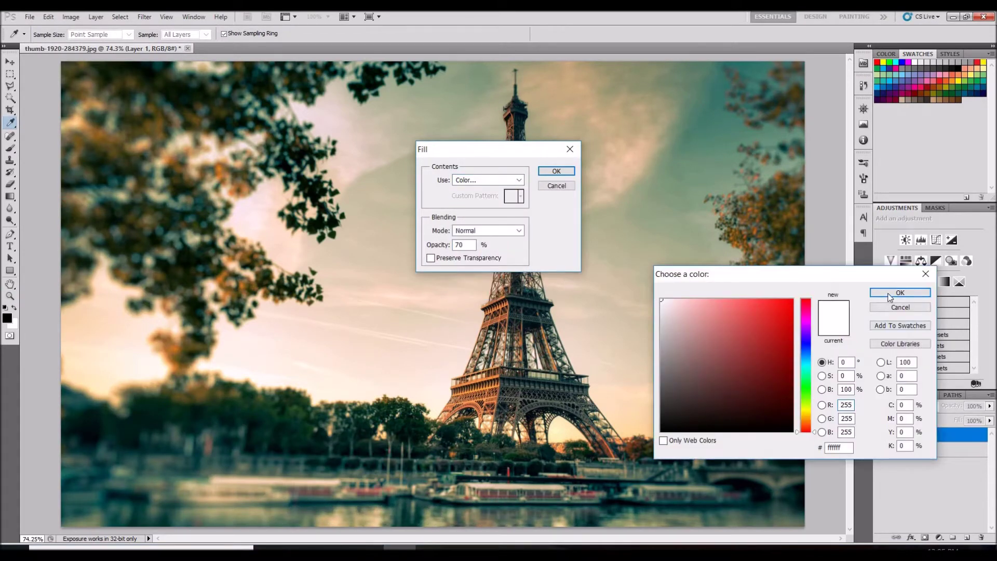
pyautogui.click(889, 293)
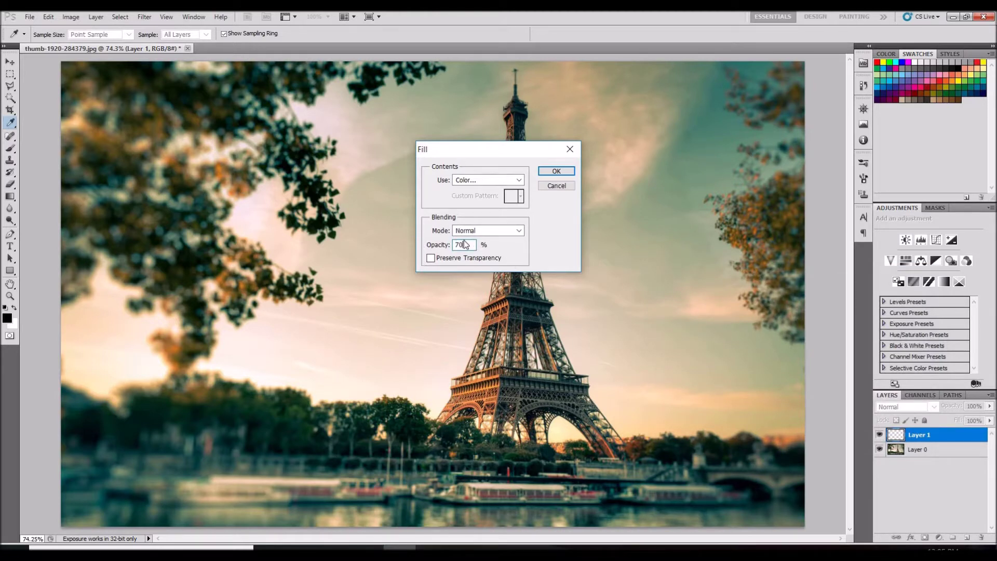
pyautogui.click(547, 169)
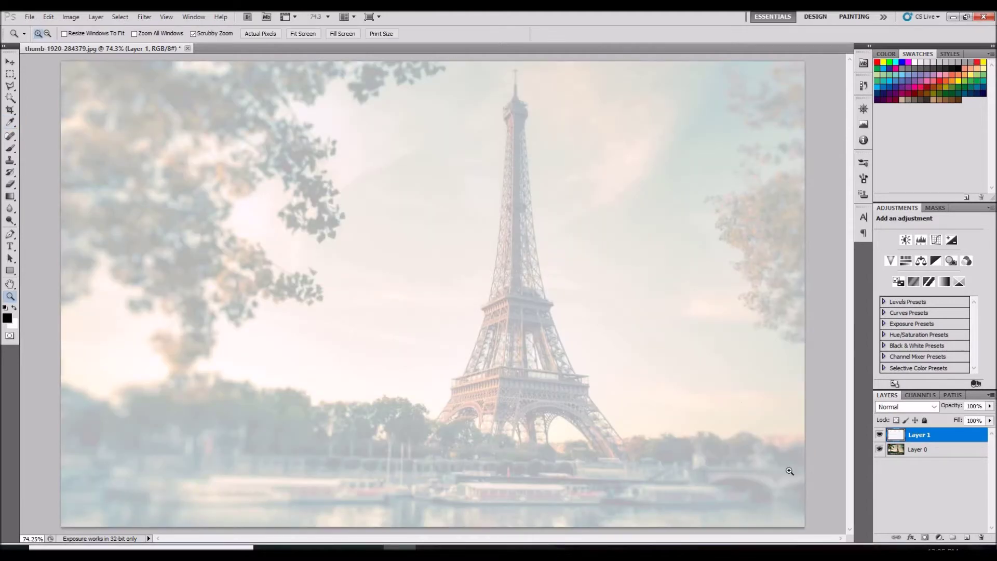
# - Add the bold Candara text 'TRANSPARENT' over the upper left of the photo
pyautogui.click(11, 248)
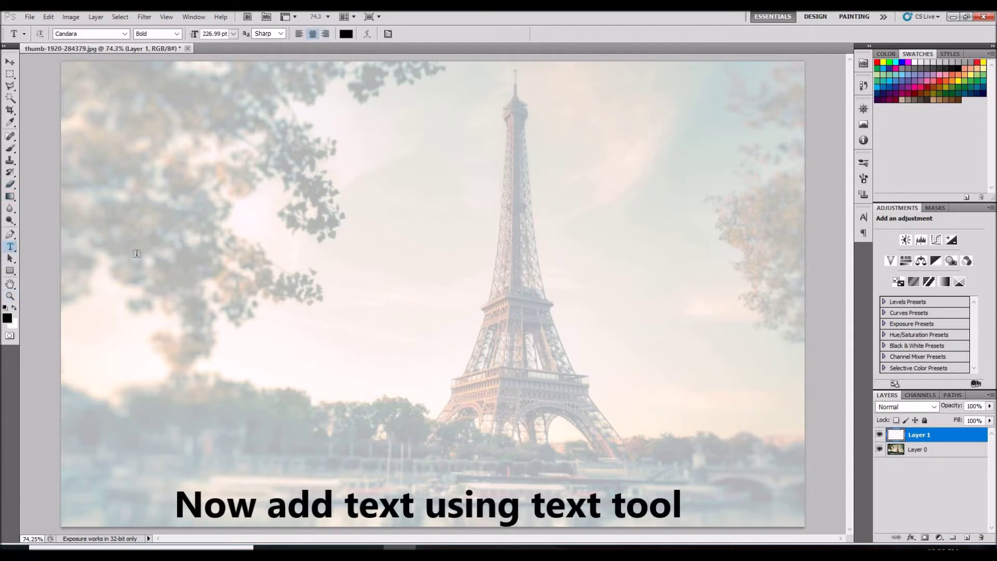
pyautogui.click(393, 255)
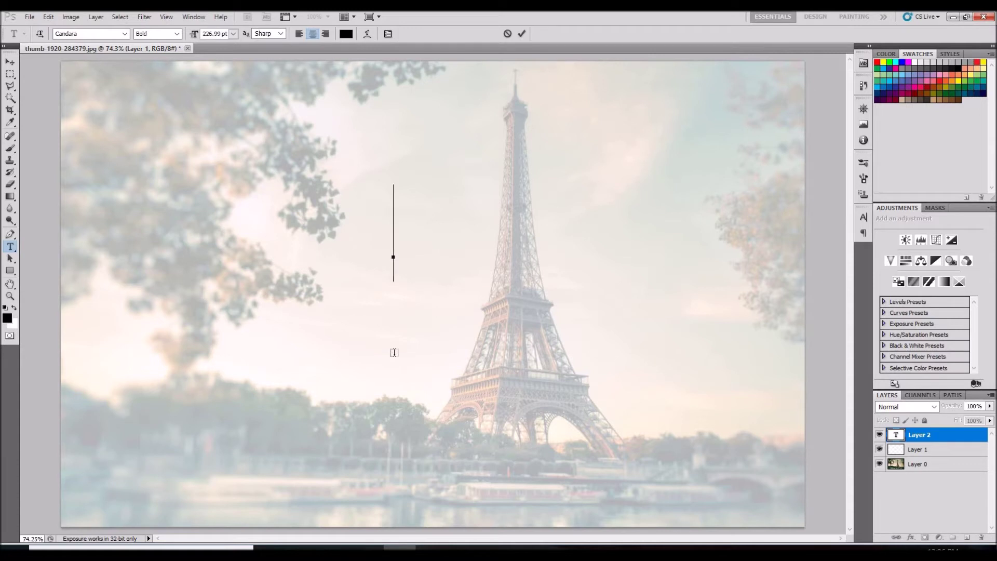
pyautogui.write('T')
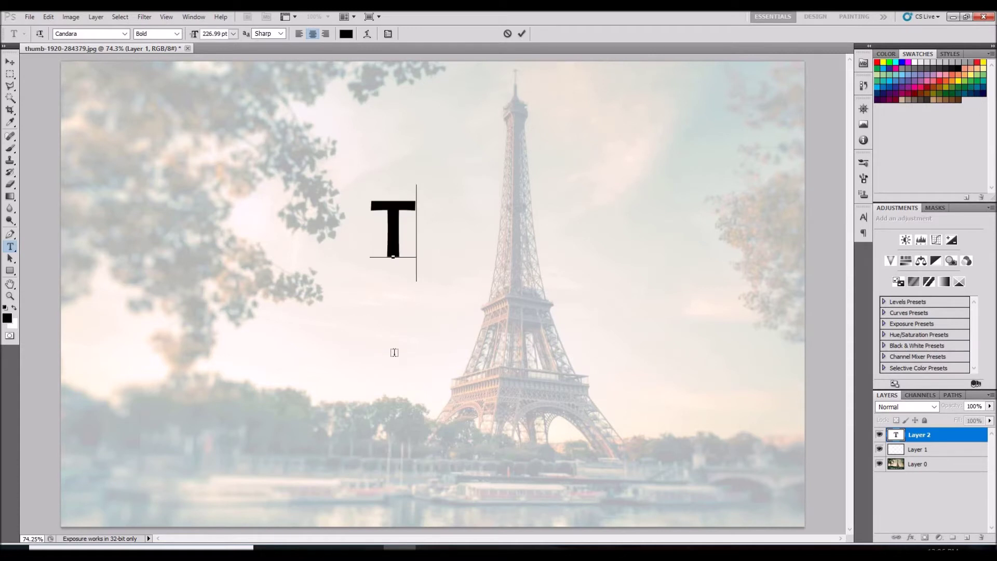
pyautogui.write('RAN')
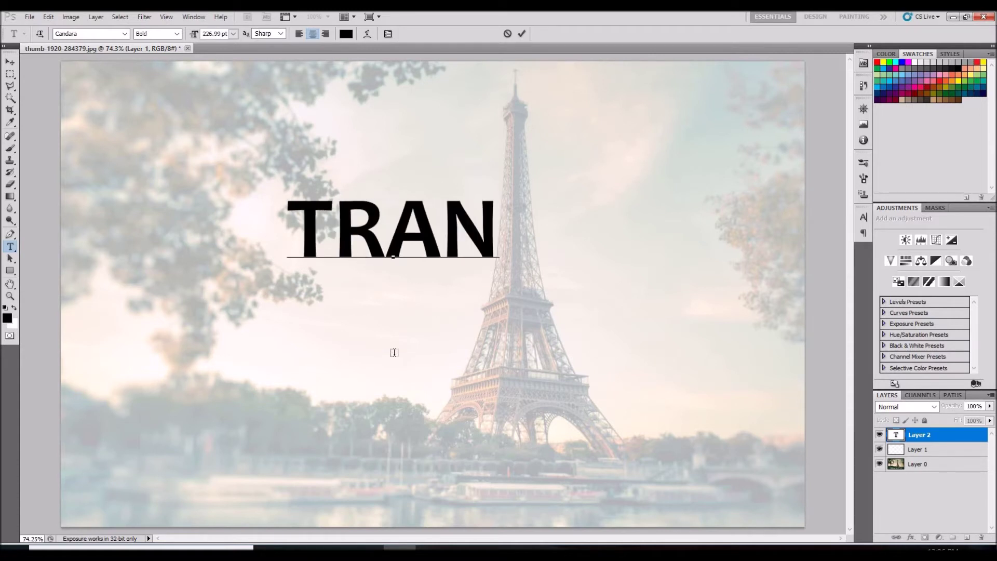
pyautogui.write('SPA')
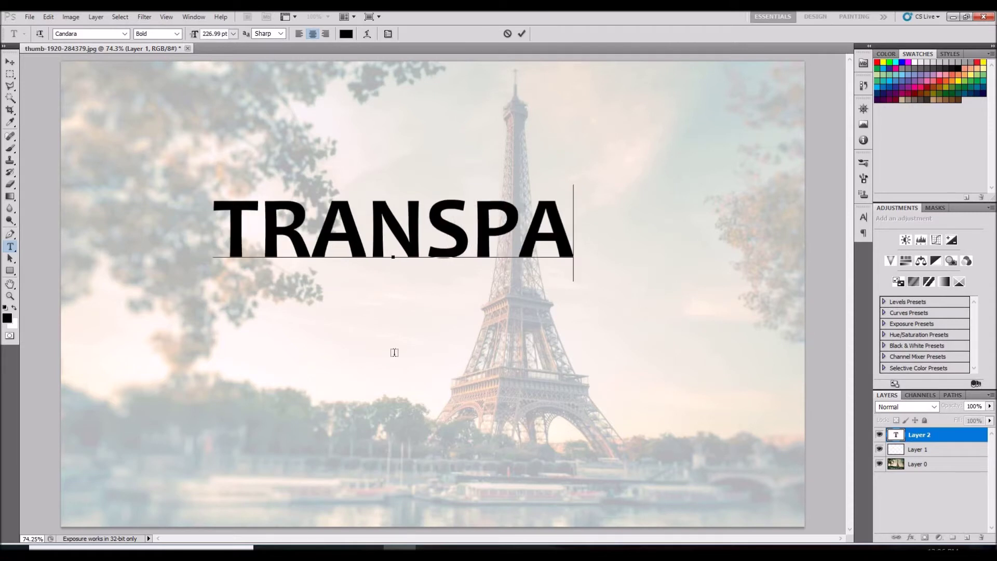
pyautogui.write('REE')
pyautogui.press('BackSpace')
pyautogui.write('NT')
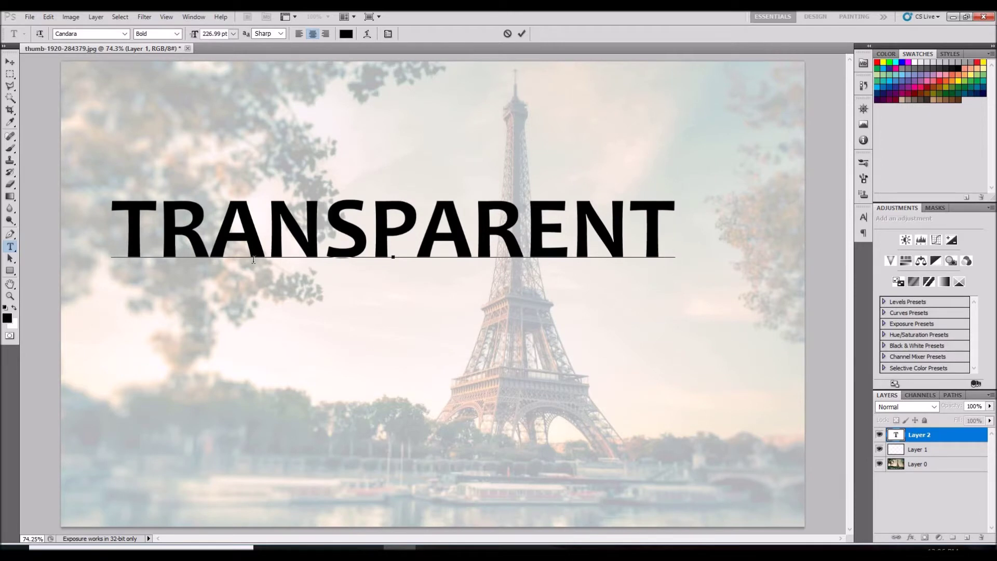
pyautogui.press('ctrl')
pyautogui.hotkey('ctrl', 'Return')
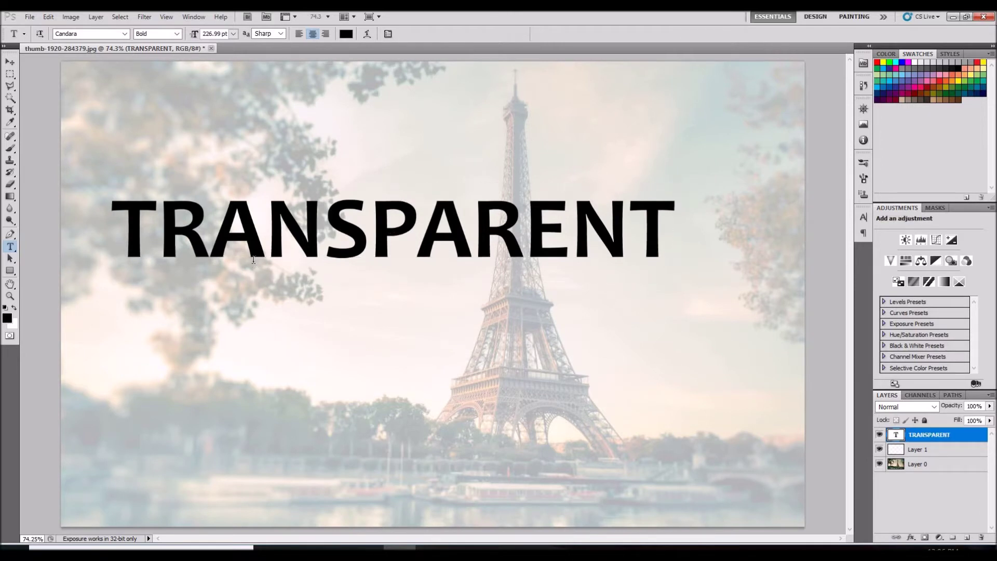
pyautogui.click(11, 64)
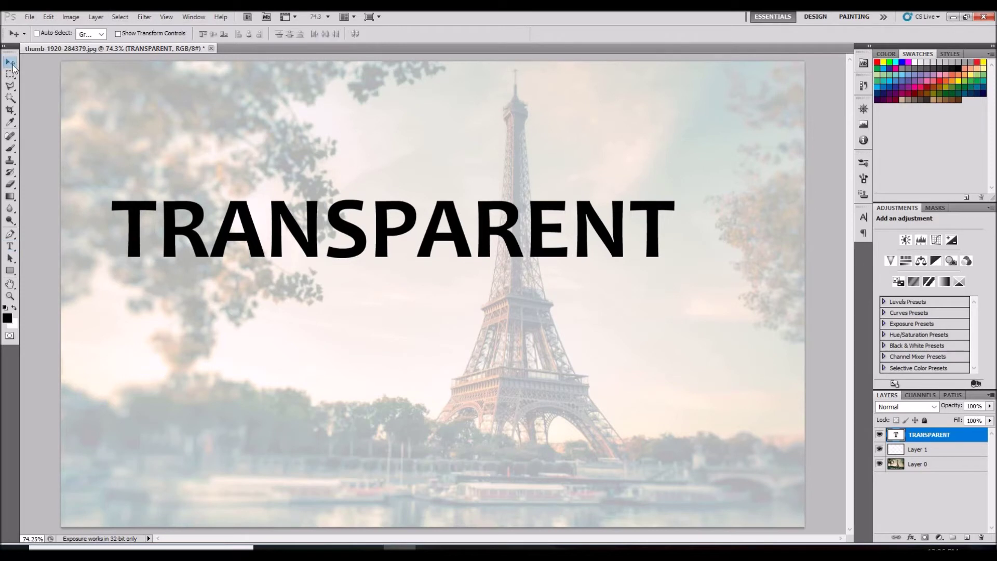
# - Move TRANSPARENT right and down, then group it with Layer 1 as Group 1
pyautogui.moveTo(455, 248); pyautogui.dragTo(490, 303)
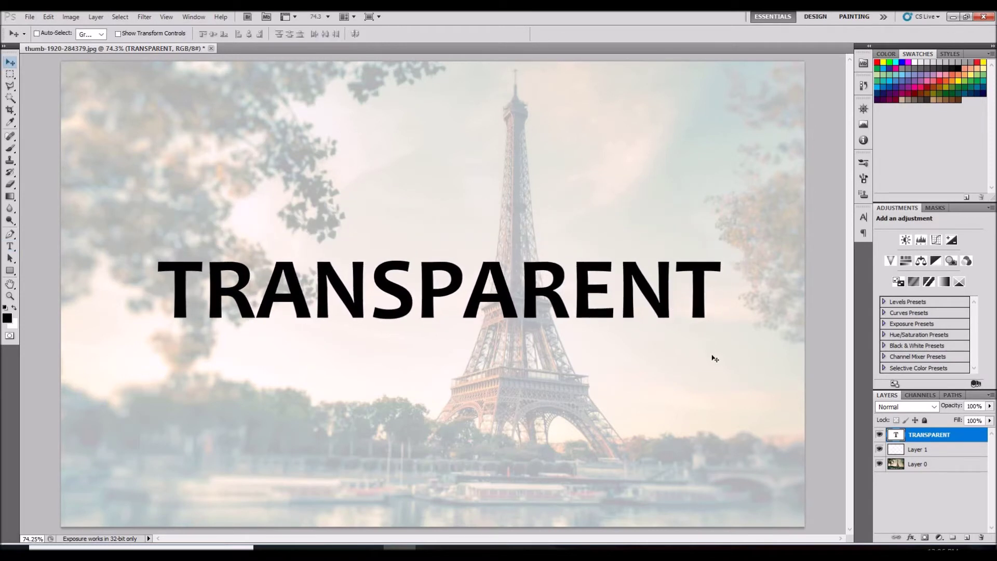
pyautogui.keyDown('shift'); pyautogui.click(963, 449); pyautogui.keyUp('shift')
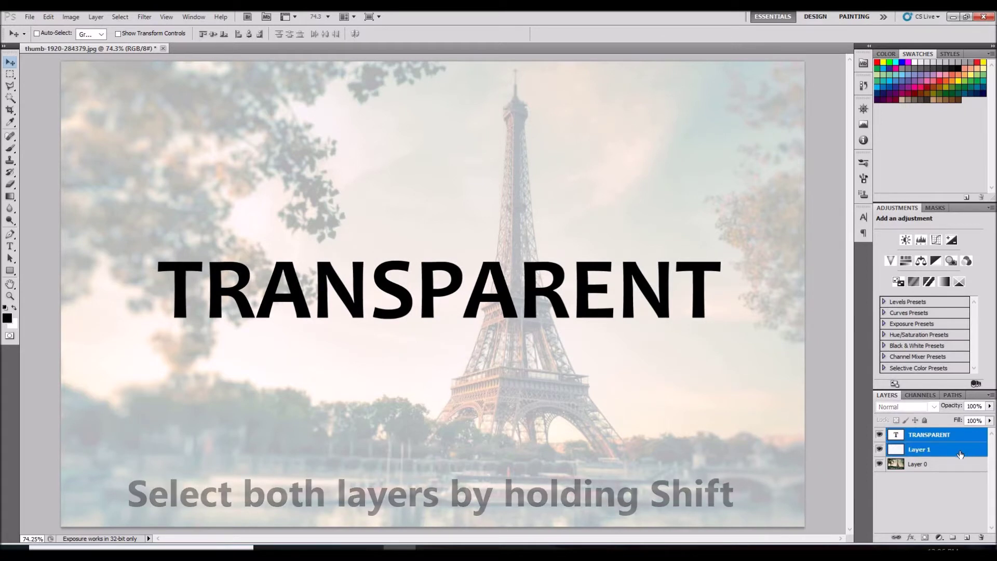
pyautogui.hotkey('ctrl', 'g')
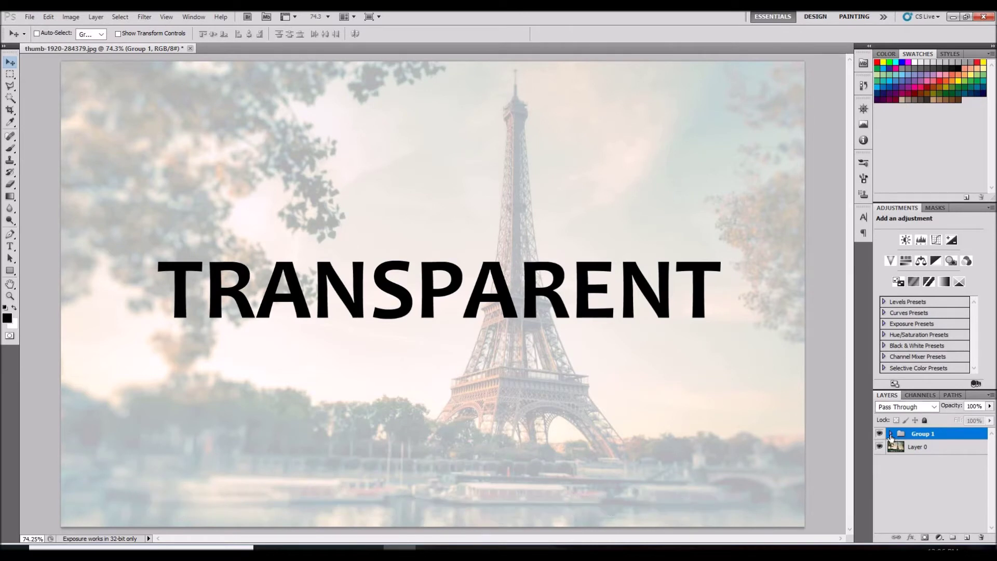
# - Expand Group 1 and open the TRANSPARENT layer's layer style
pyautogui.click(890, 434)
pyautogui.click(944, 462)
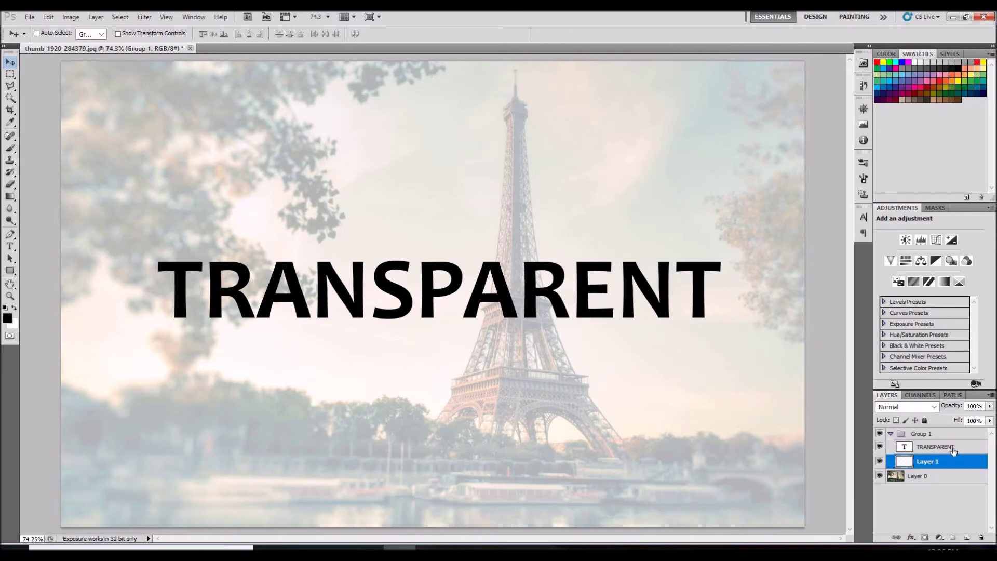
pyautogui.click(963, 449)
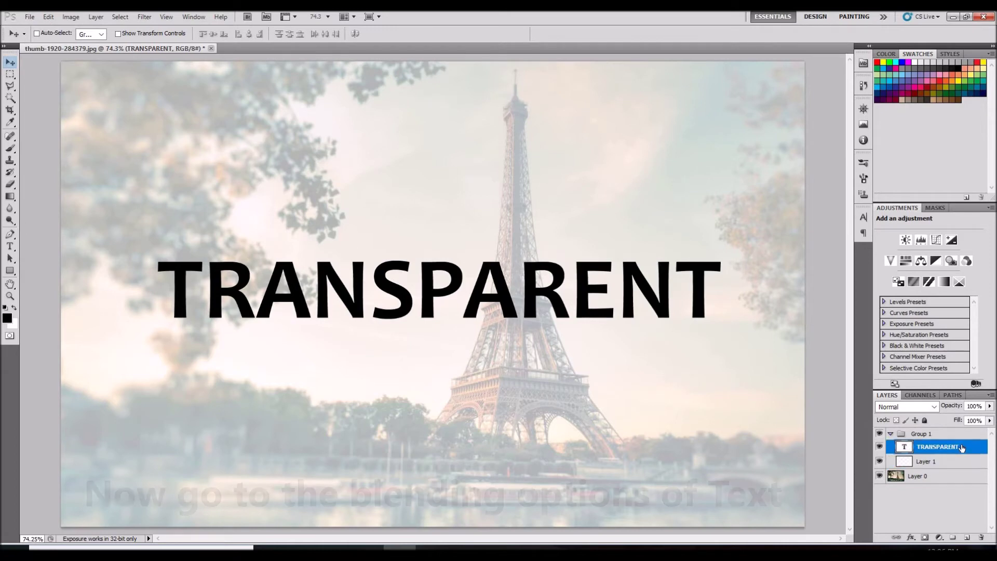
pyautogui.doubleClick(962, 448)
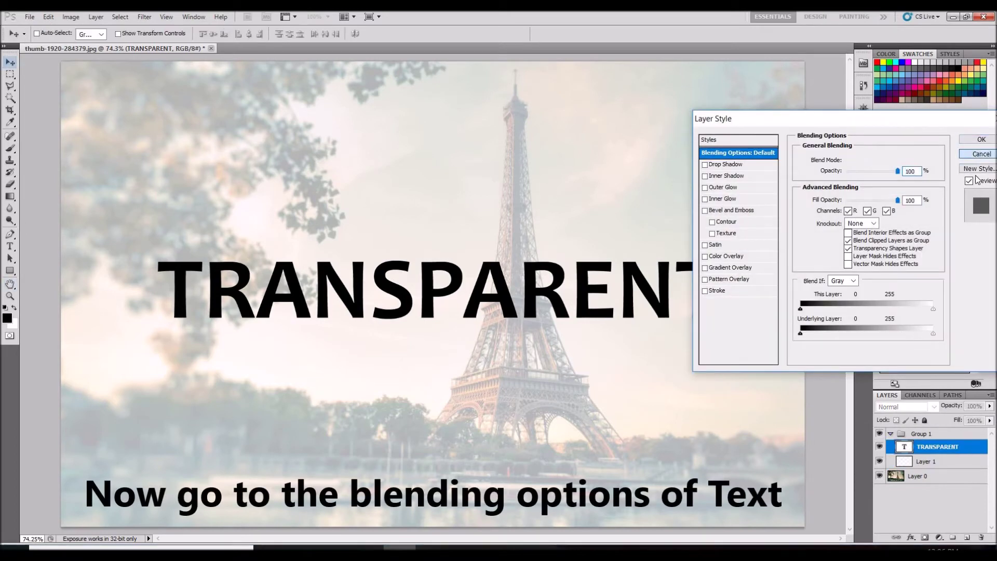
# - Dismiss the swatch prompt and open Blending Options for the TRANSPARENT layer
pyautogui.click(981, 155)
pyautogui.click(588, 209)
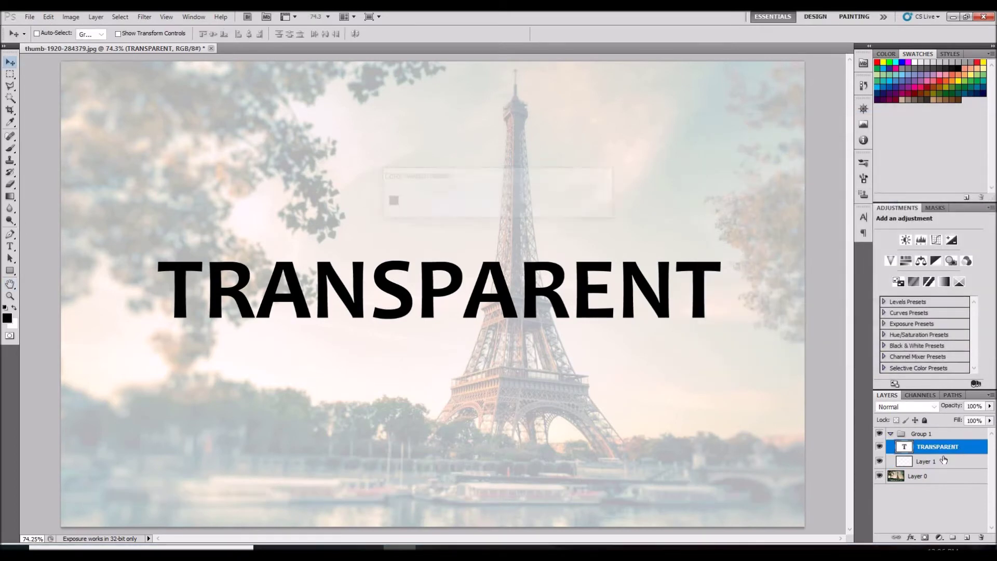
pyautogui.rightClick(961, 450)
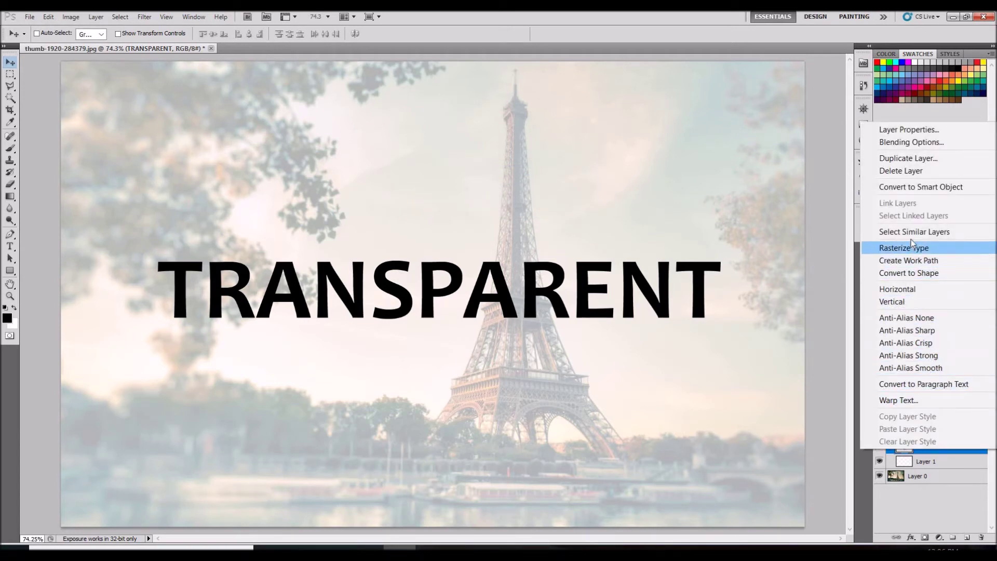
pyautogui.click(903, 143)
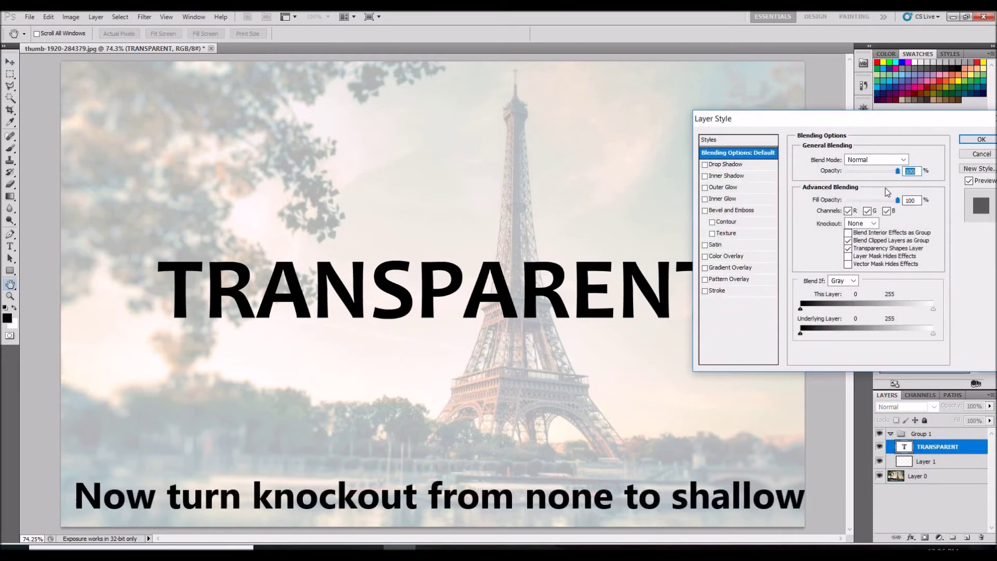
# - Set Shallow knockout with 24% fill opacity, then hide white Layer 1
pyautogui.click(874, 222)
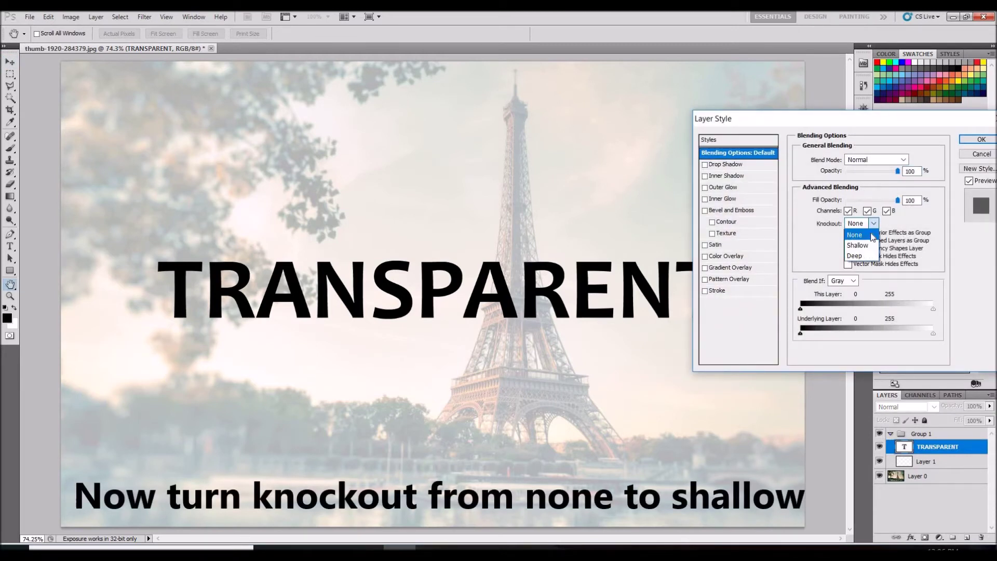
pyautogui.click(868, 245)
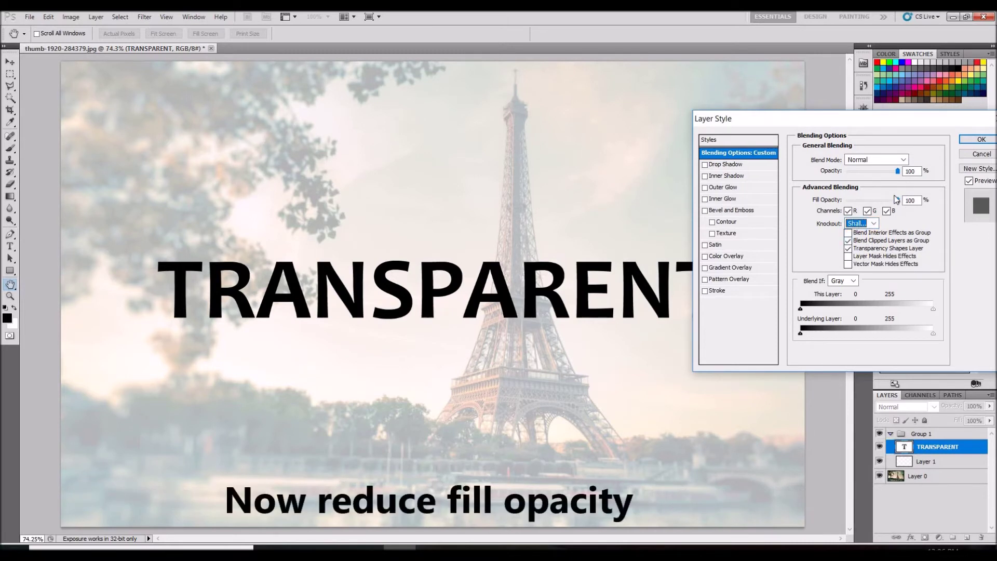
pyautogui.moveTo(898, 201); pyautogui.dragTo(863, 203)
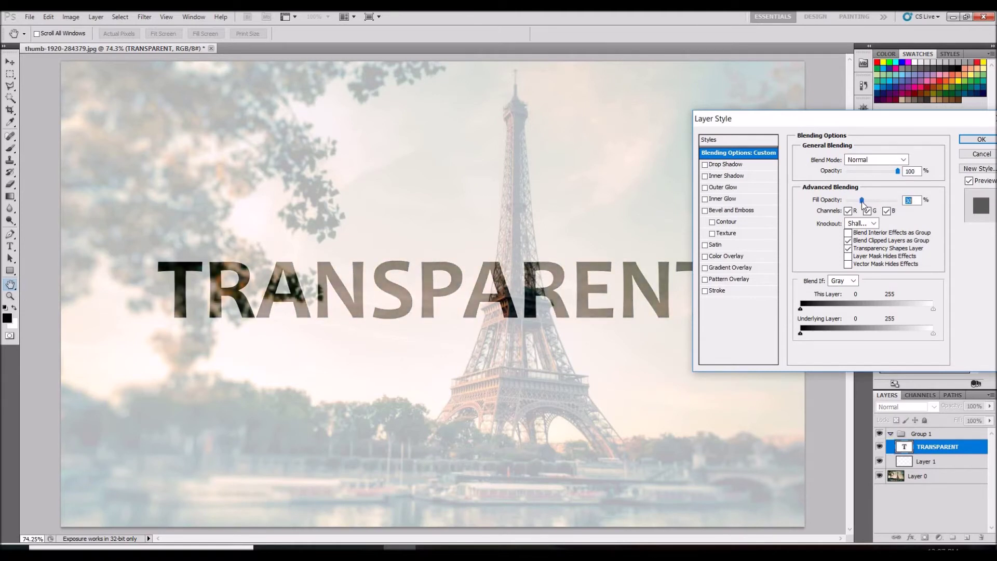
pyautogui.moveTo(863, 201); pyautogui.dragTo(859, 201)
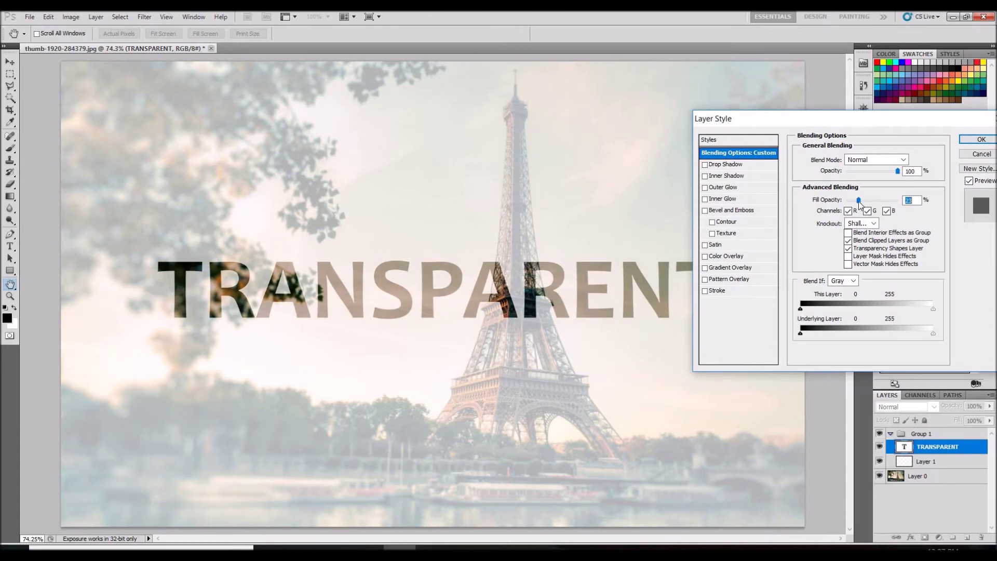
pyautogui.click(969, 142)
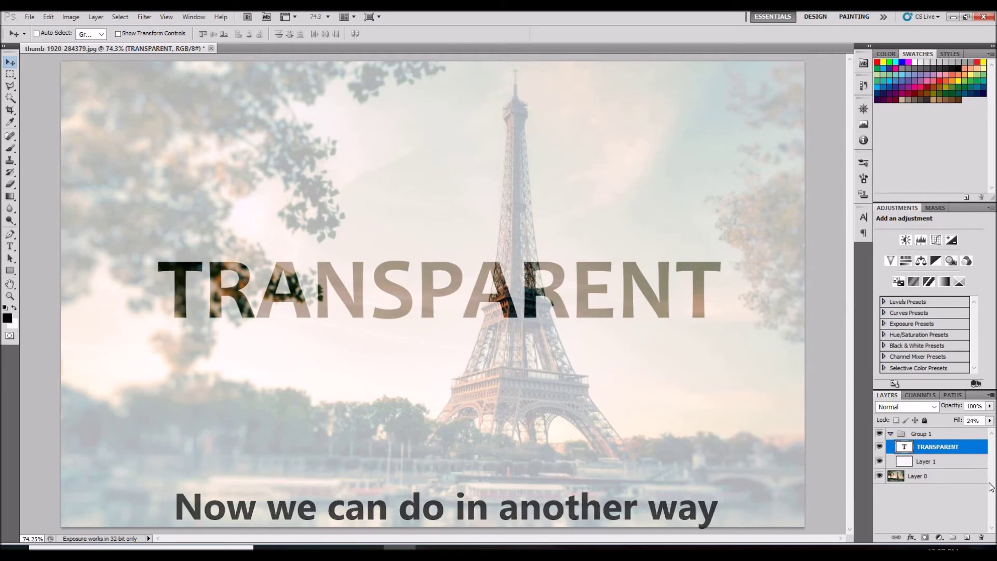
pyautogui.click(879, 461)
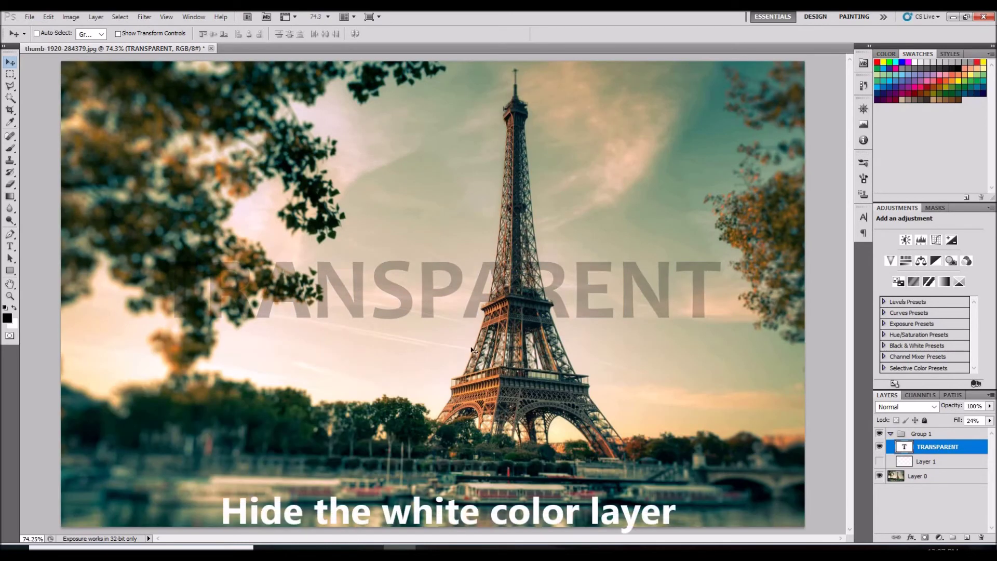
# - Draw a white rectangle band, Shape 1, above Layer 1 across the TRANSPARENT text
pyautogui.click(10, 270)
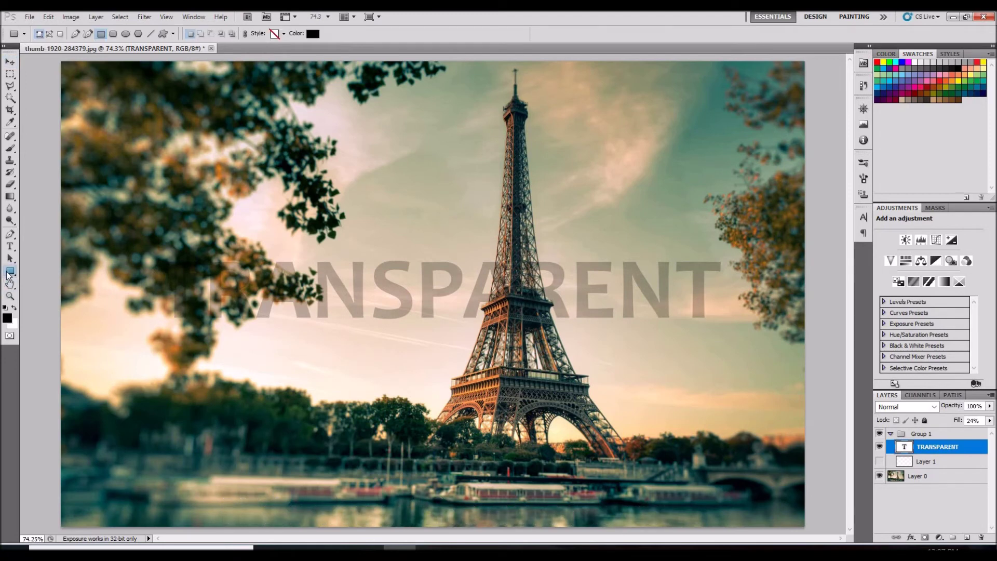
pyautogui.click(14, 306)
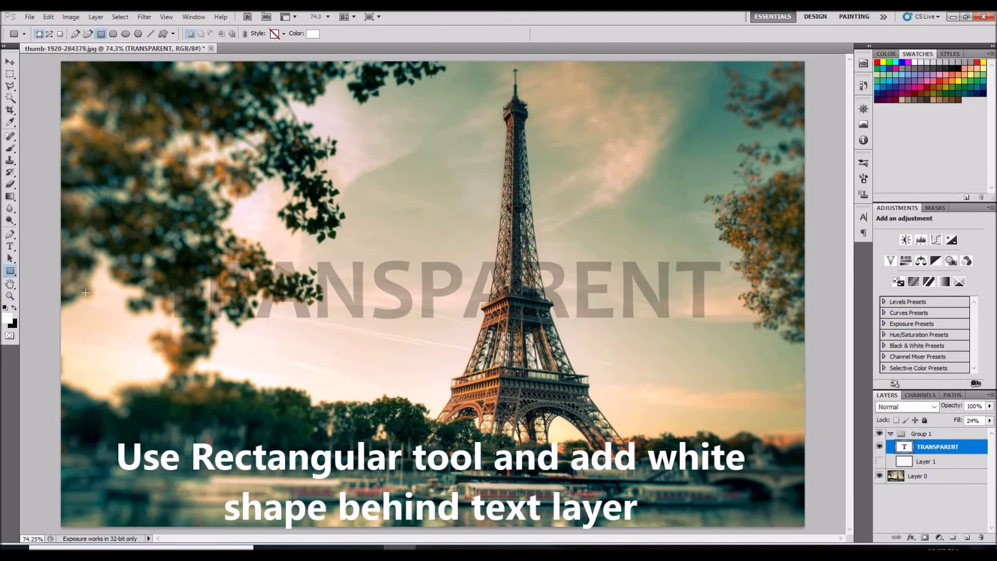
pyautogui.click(921, 462)
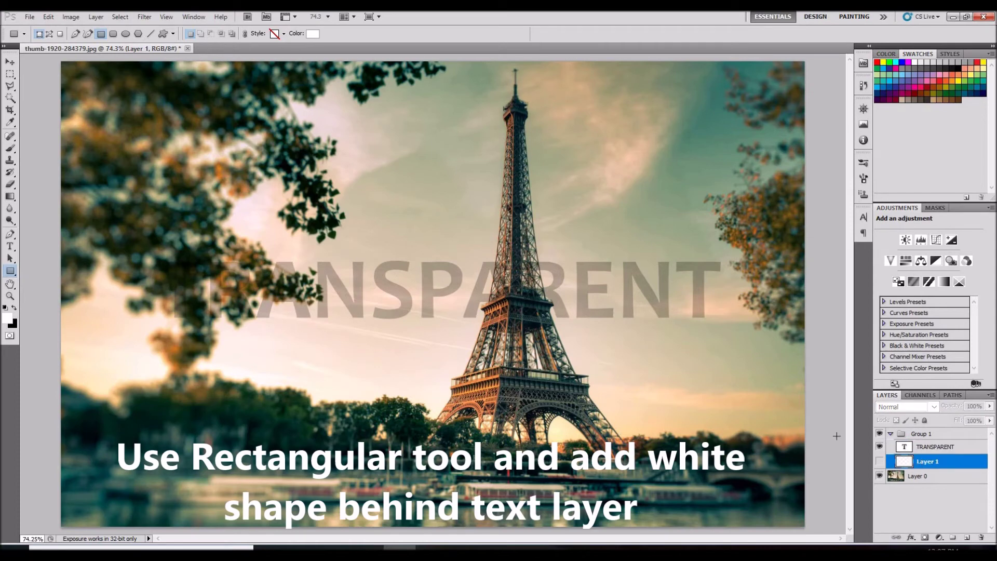
pyautogui.moveTo(136, 237); pyautogui.dragTo(743, 349)
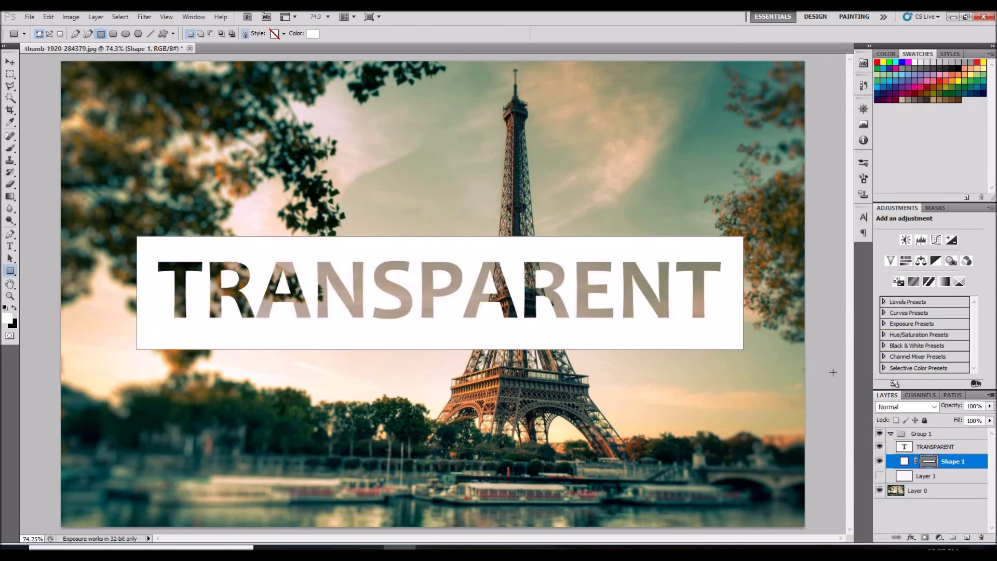
pyautogui.rightClick(979, 462)
# - Lower Shape 1's opacity to 72% and select Layer 1
pyautogui.click(981, 464)
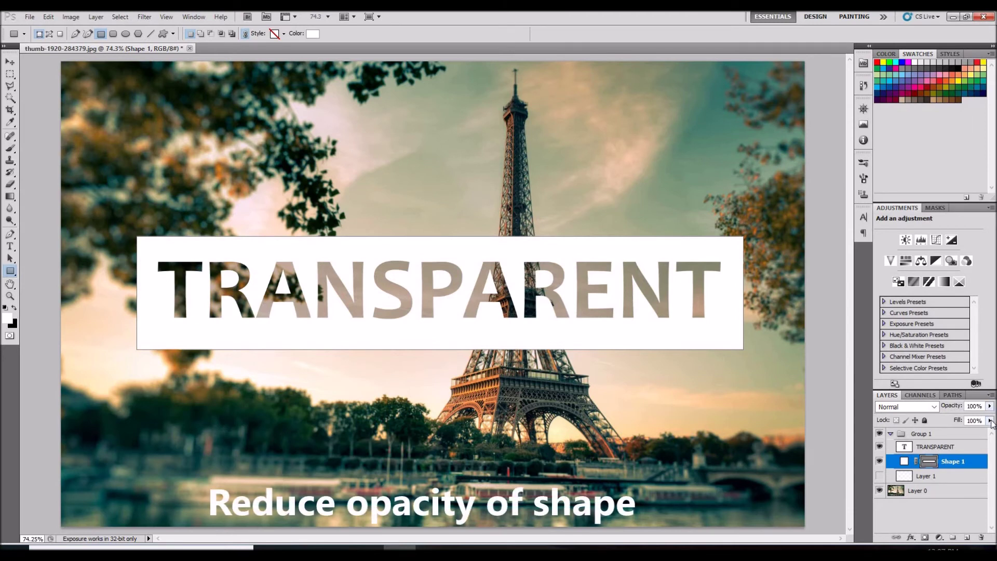
pyautogui.moveTo(989, 408); pyautogui.dragTo(974, 416)
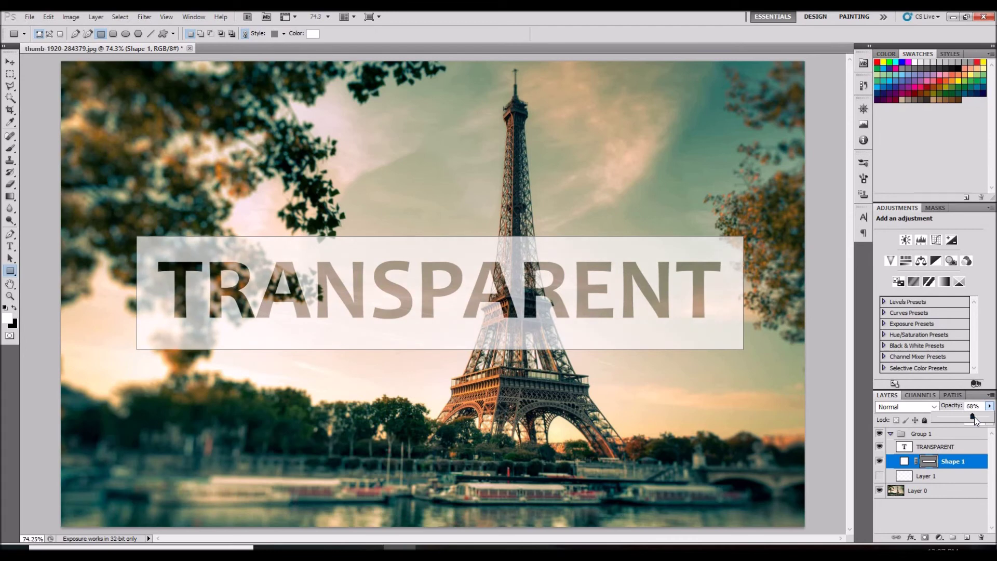
pyautogui.click(955, 477)
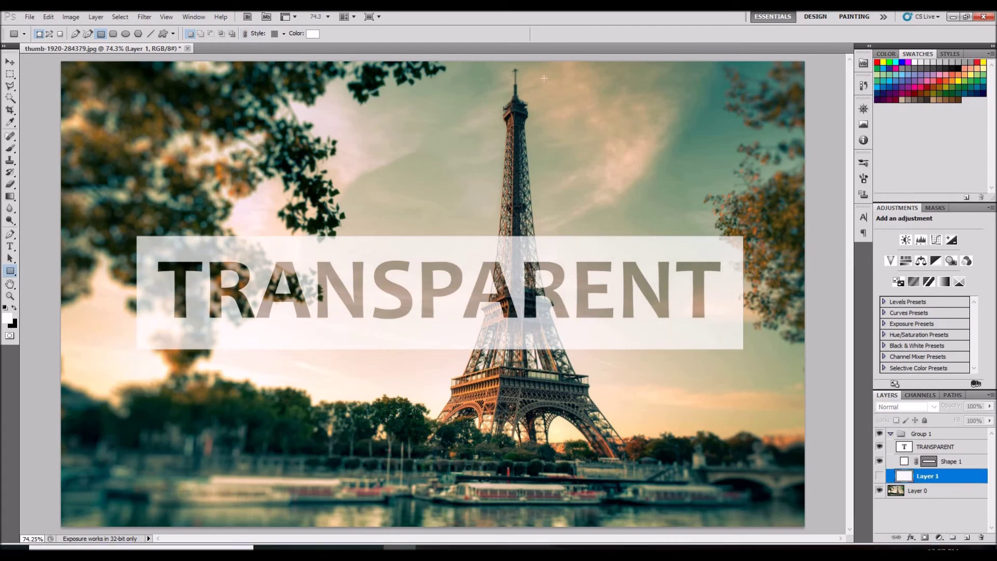